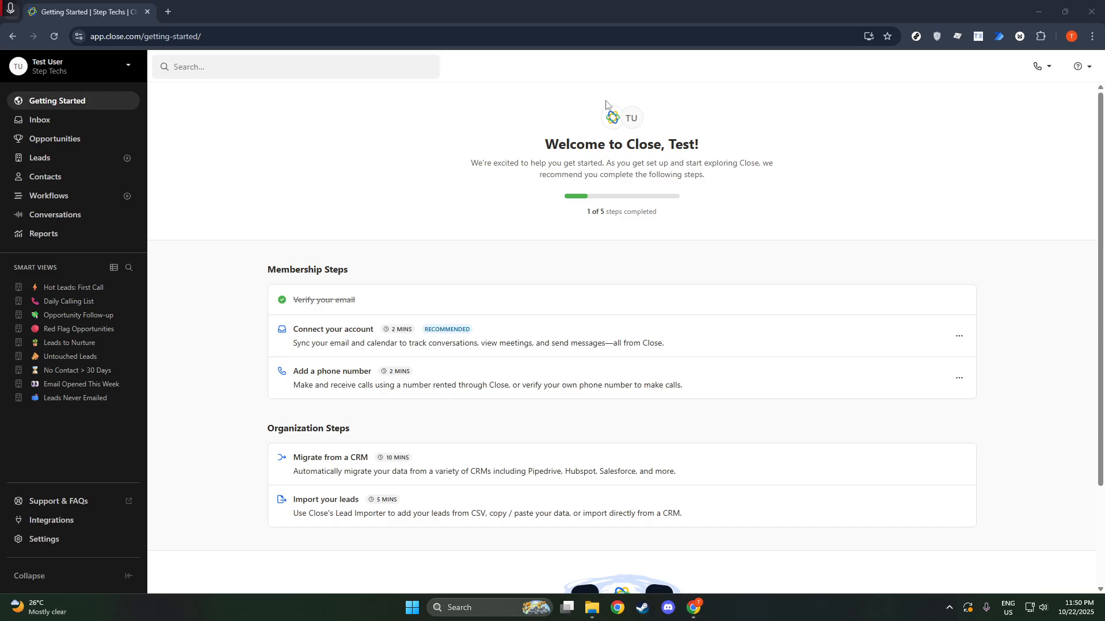
- Open the leads list and search the lead filters for "qualified"
click(83, 166)
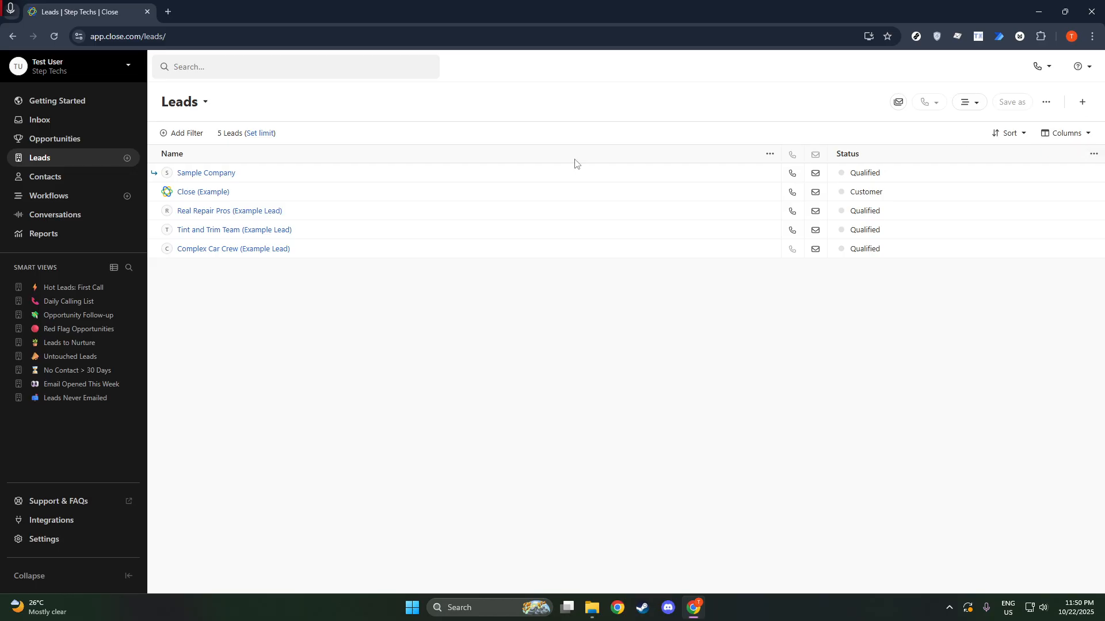
click(181, 134)
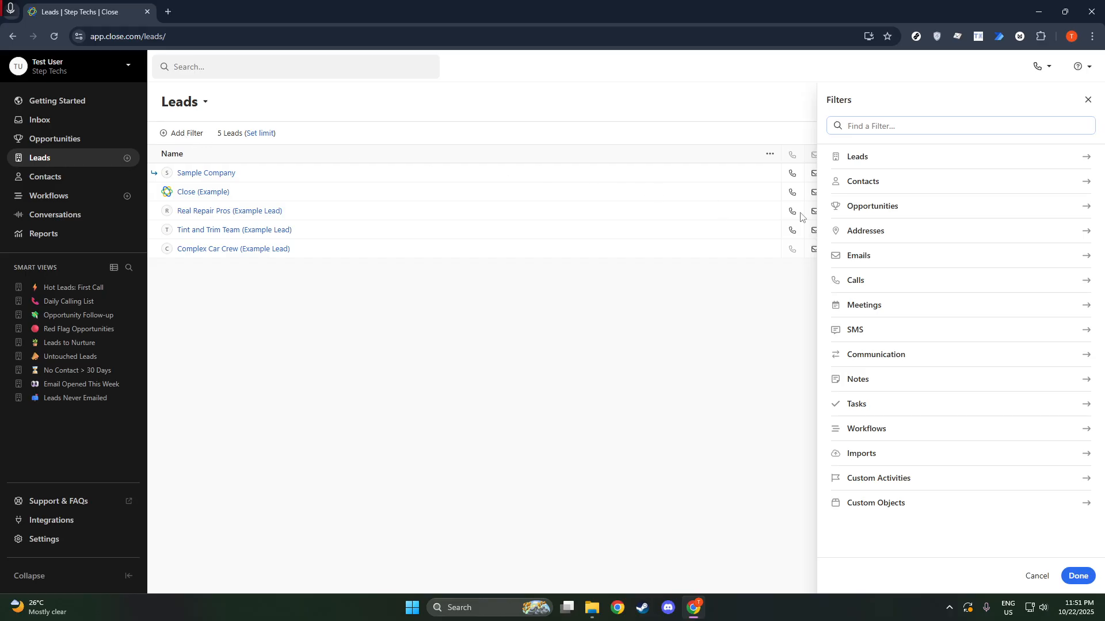
click(874, 154)
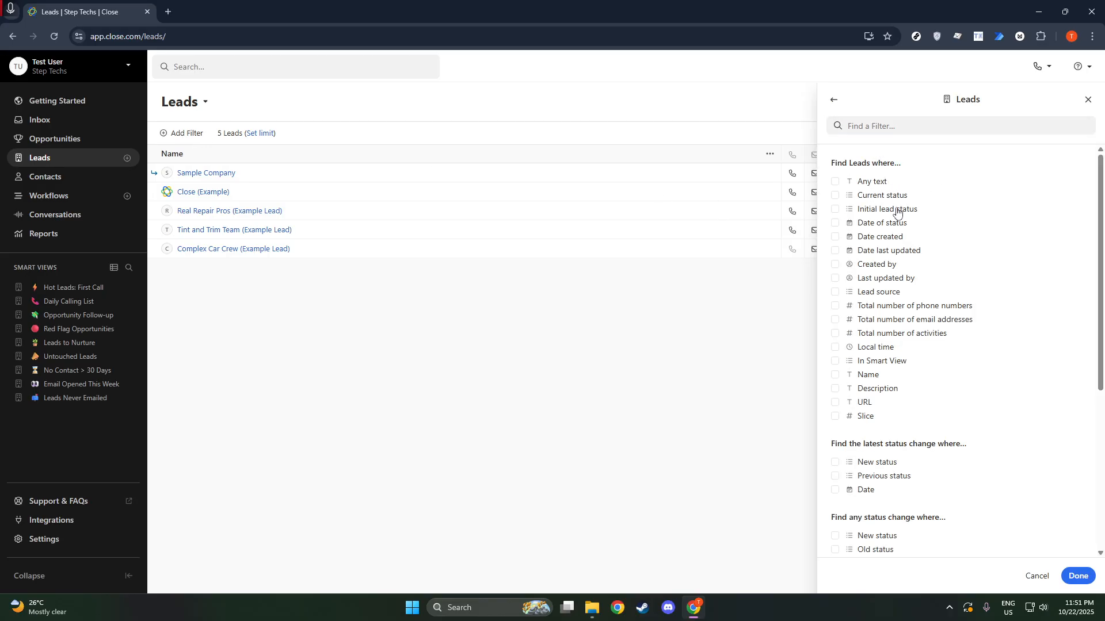
scroll(909, 294, down, 2)
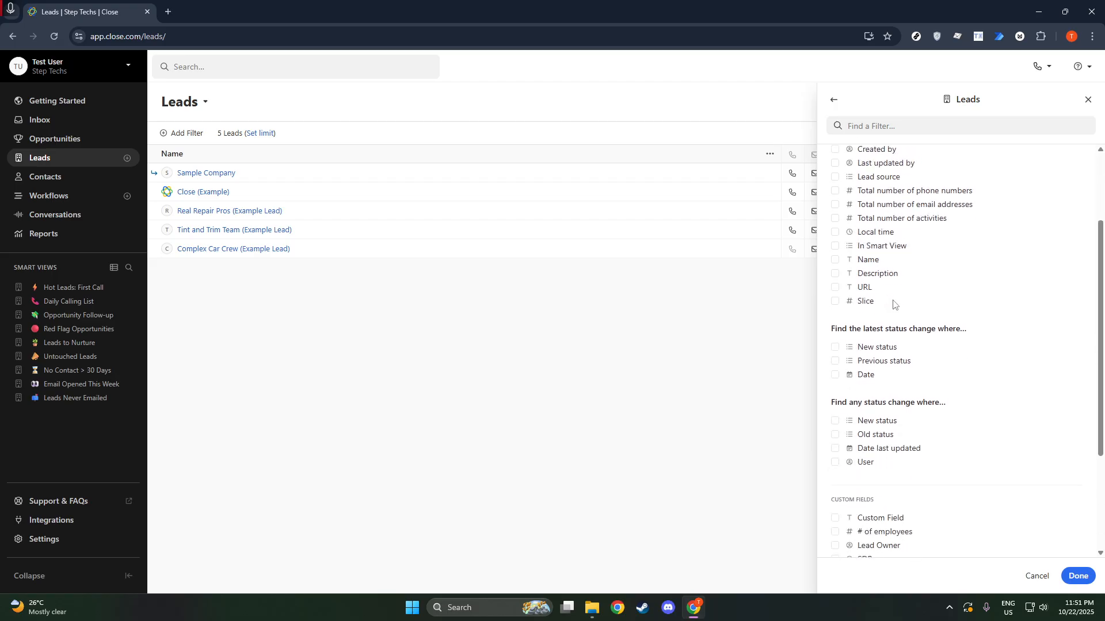
scroll(889, 276, up, 3)
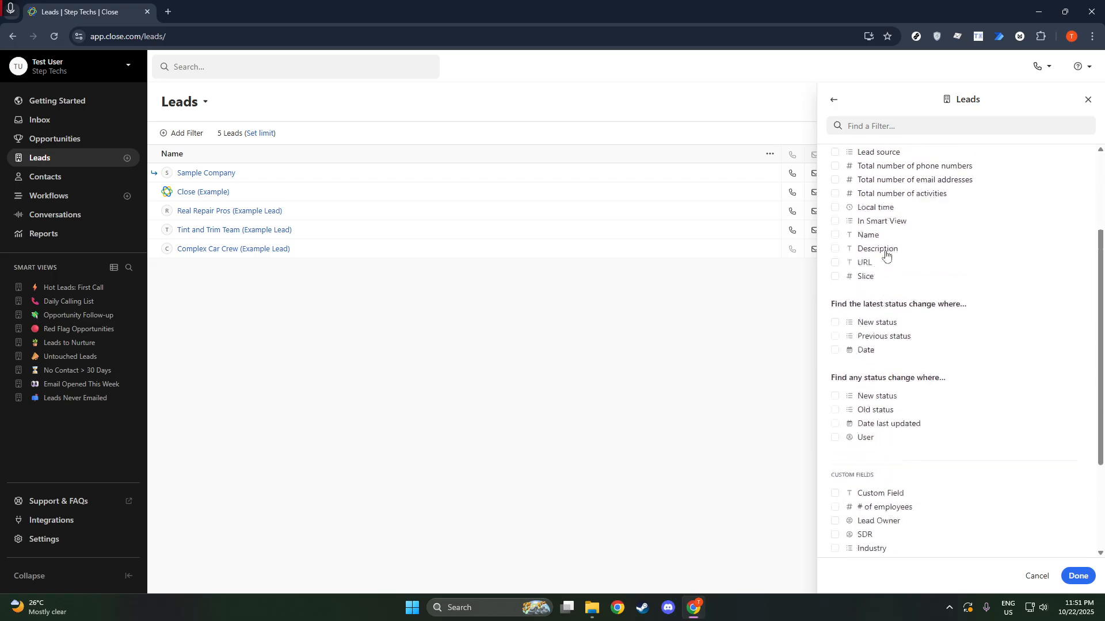
click(868, 126)
text(qualified)
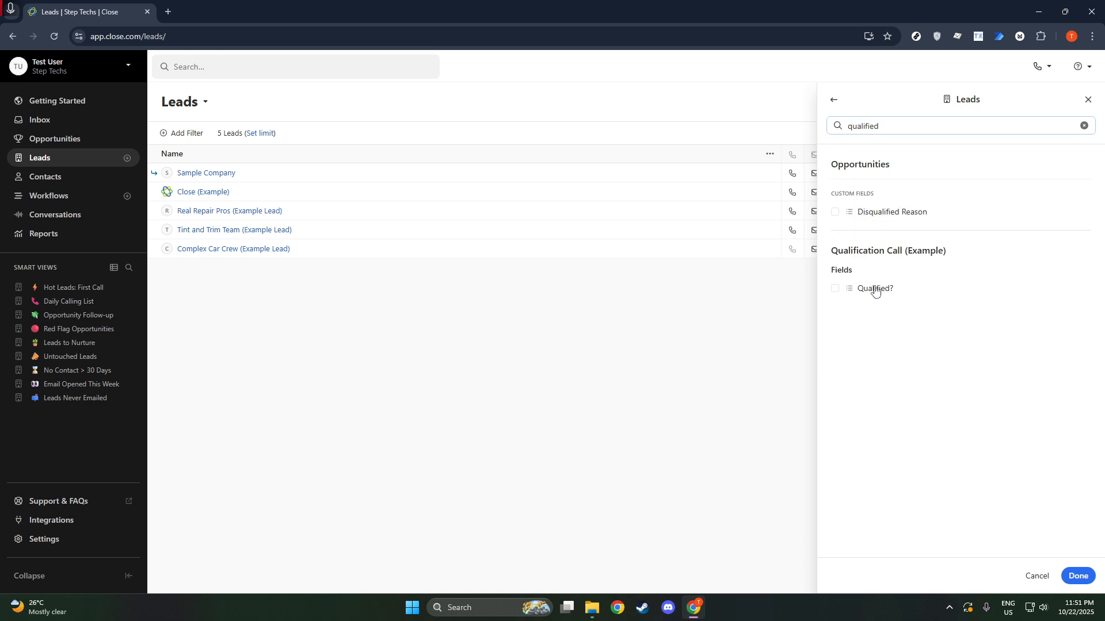
- Filter the leads by the Qualification Call (Example) field "Qualified?" being any of No
click(875, 289)
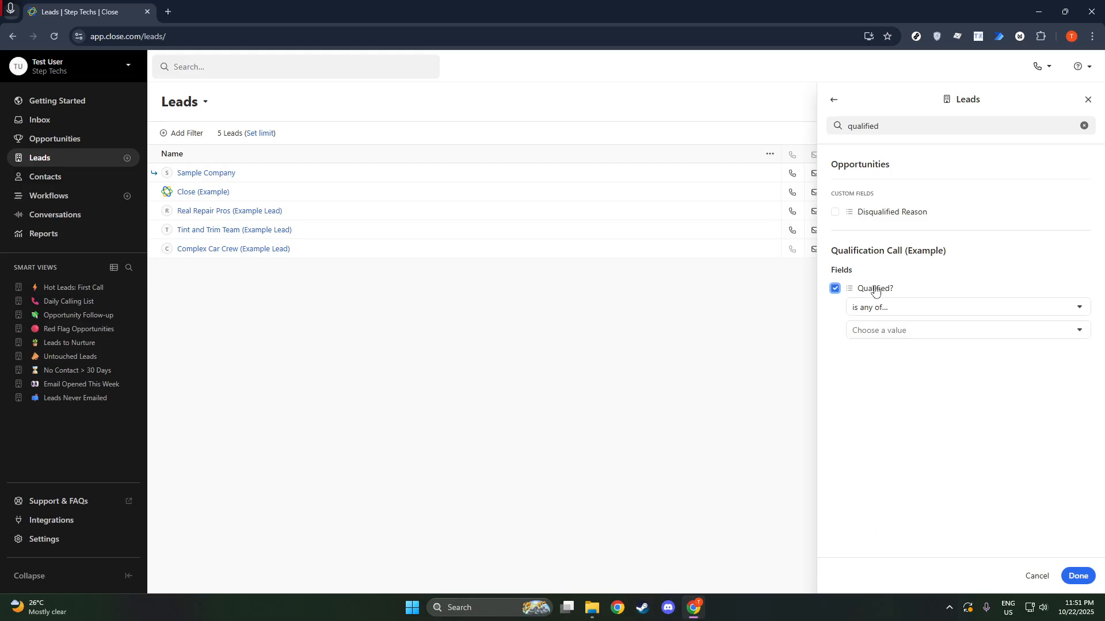
click(896, 330)
click(877, 368)
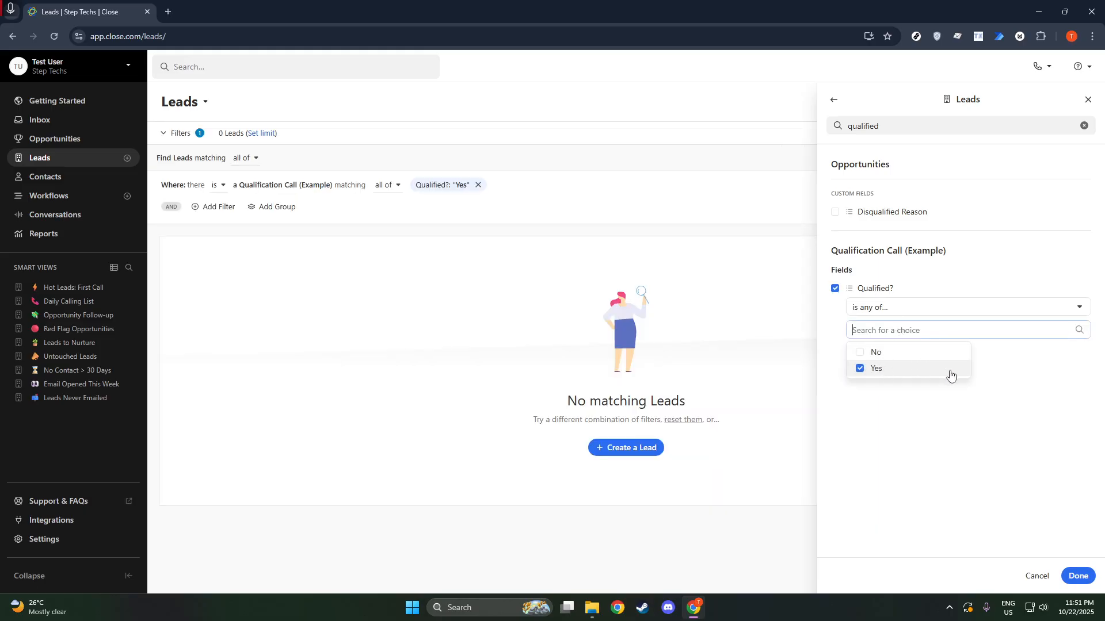
click(896, 354)
click(889, 371)
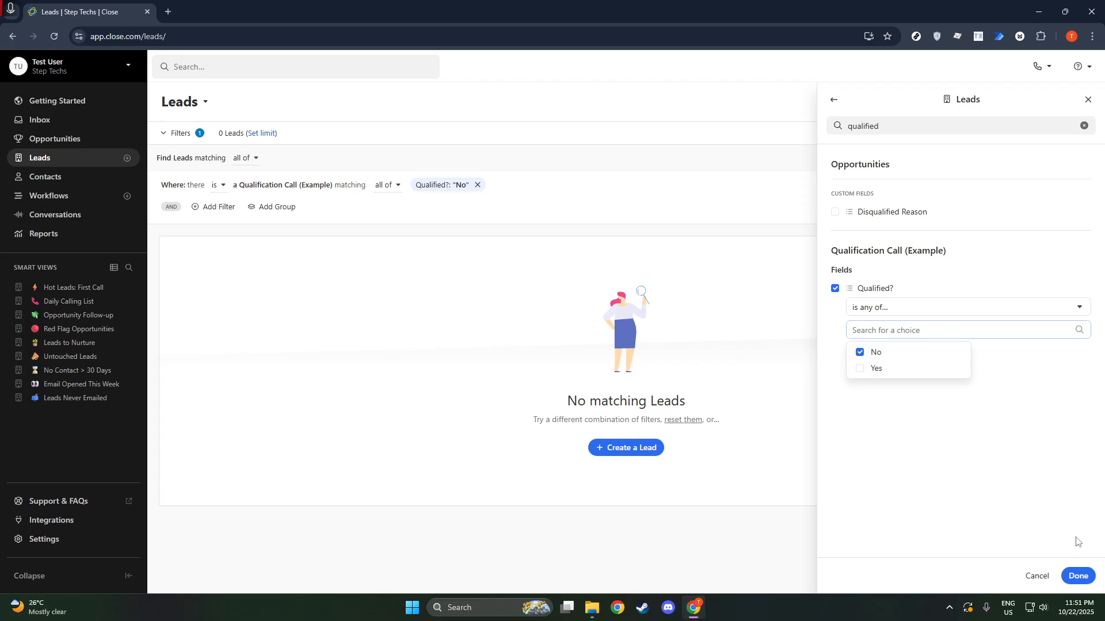
click(1073, 575)
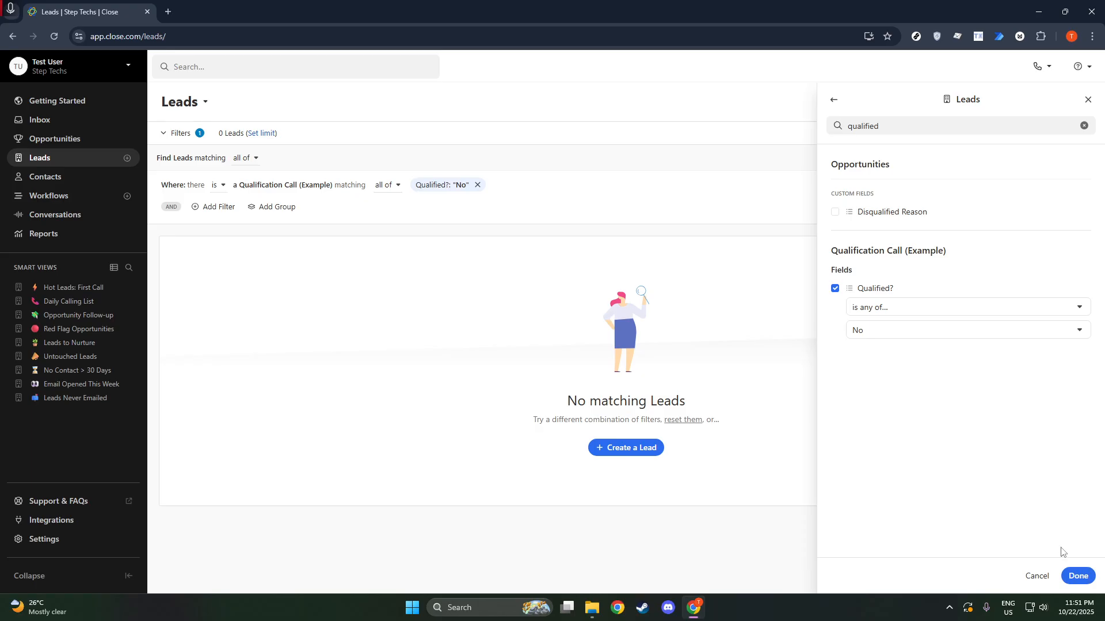
click(1078, 576)
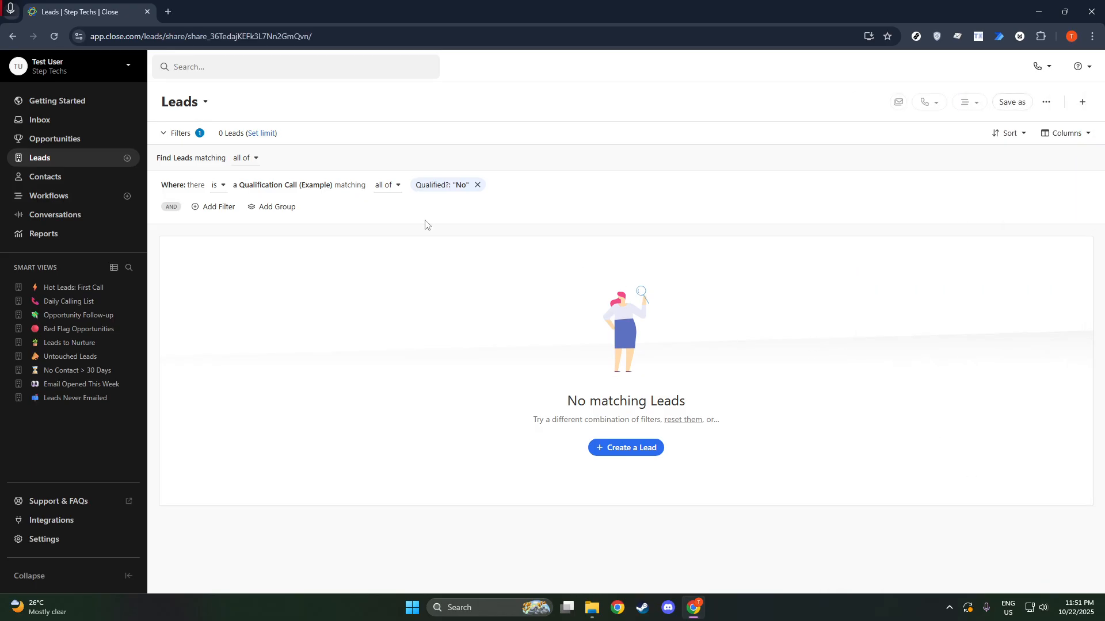
- Add a contact filter for In Communication Window being any of all available workflows, which covers Assign User Workflow
click(215, 209)
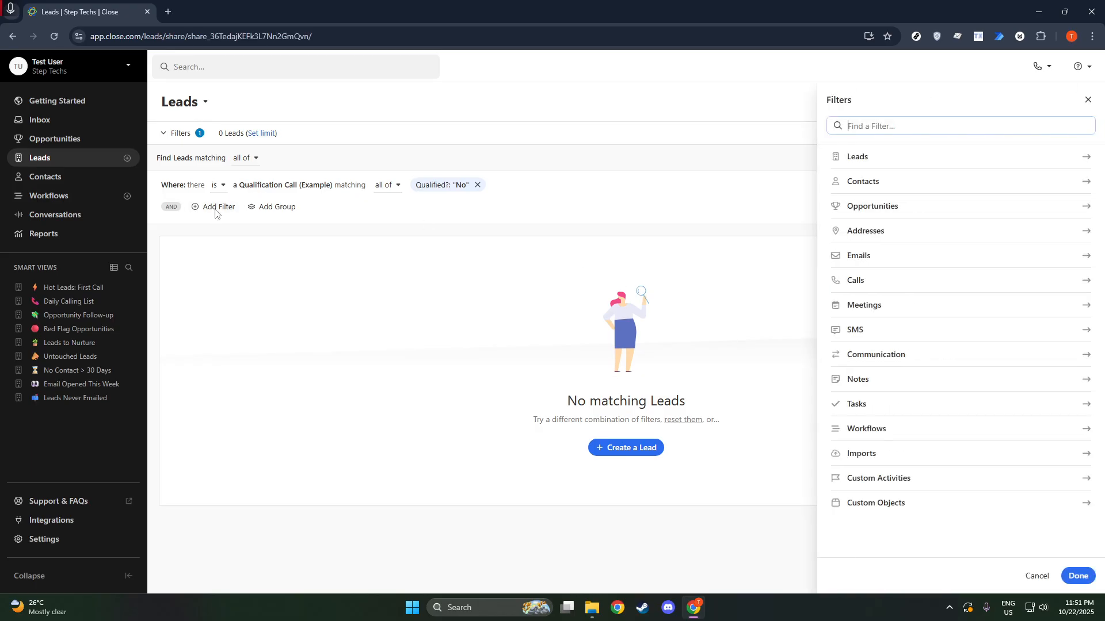
click(897, 190)
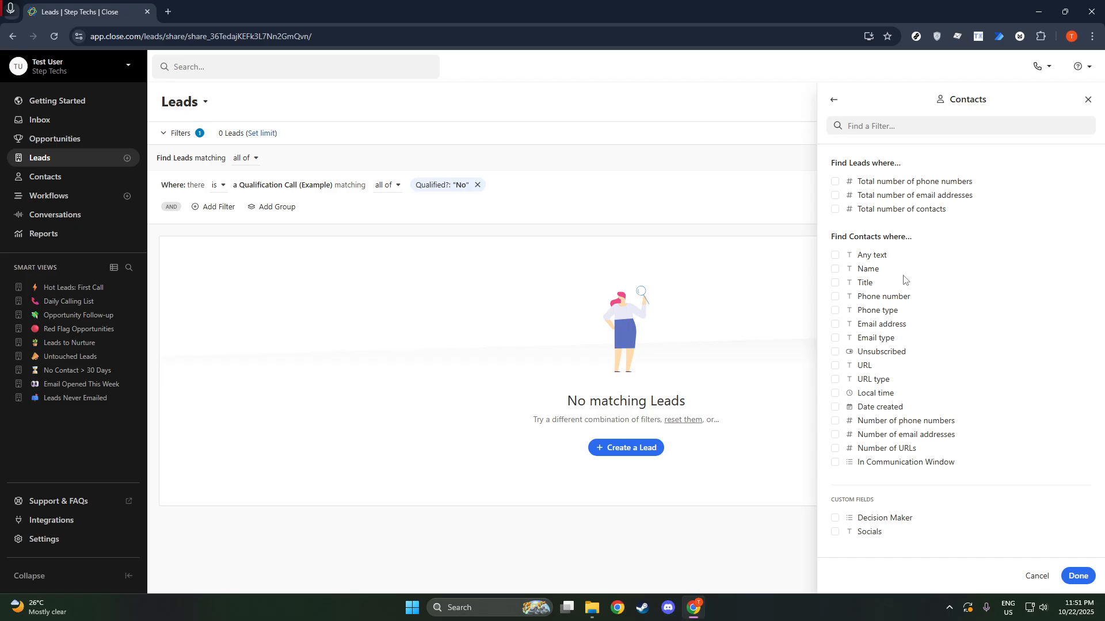
click(912, 468)
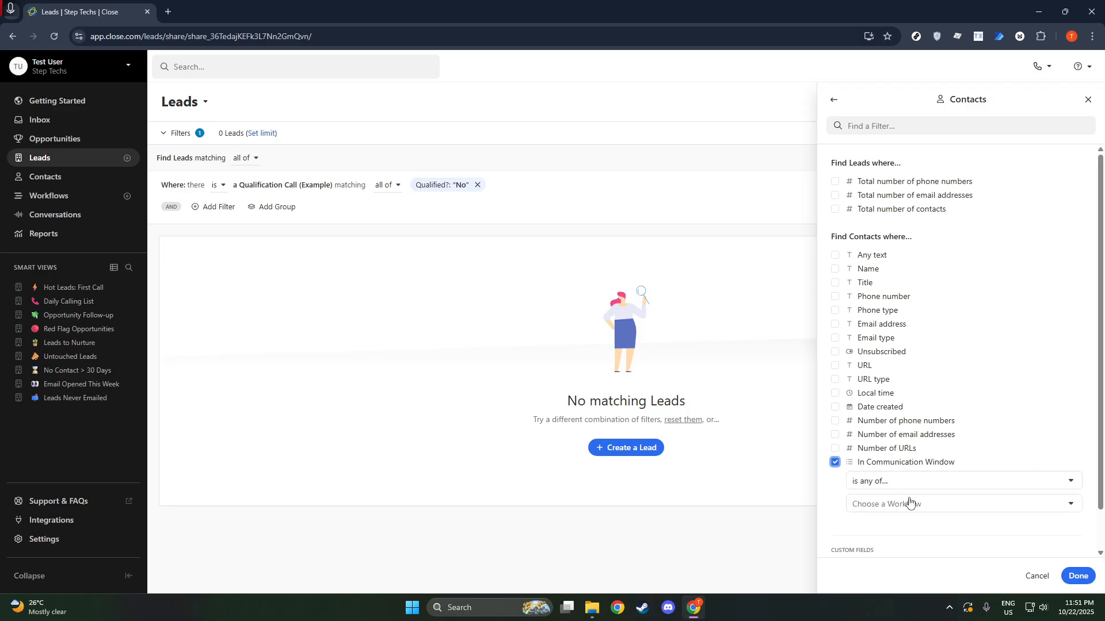
click(911, 505)
click(906, 526)
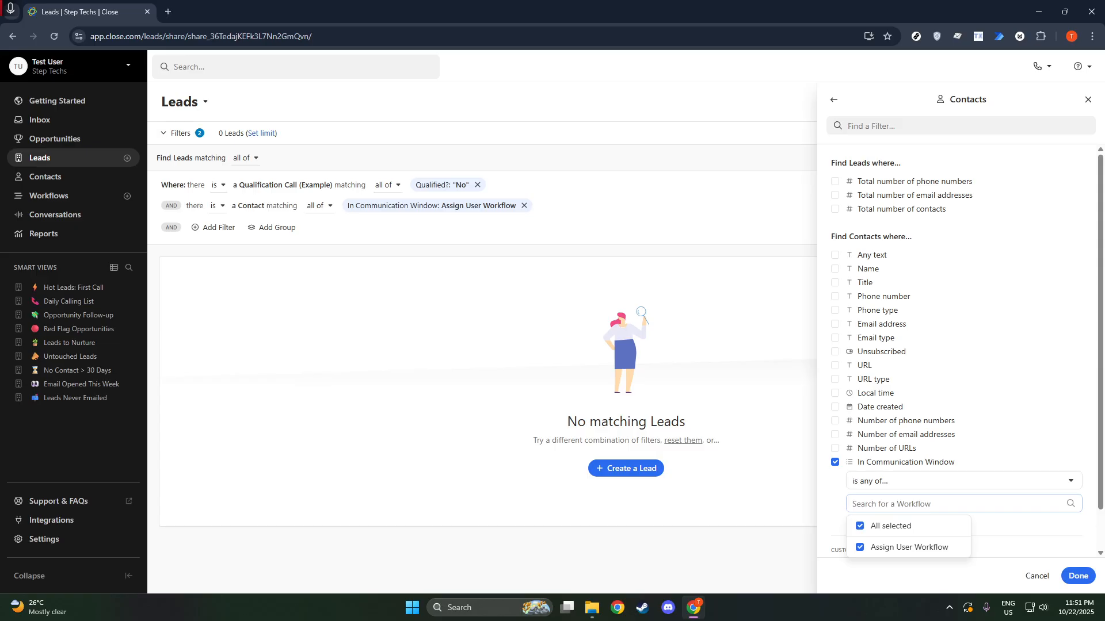
click(1072, 581)
click(1076, 576)
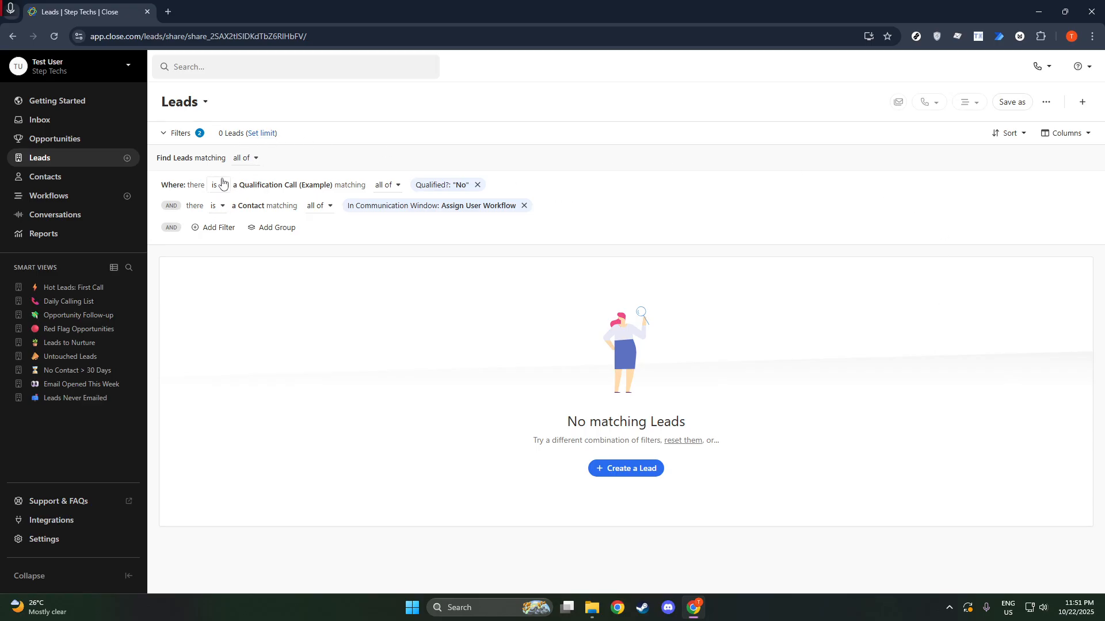
- Add a communication filter for a total number of times communicated of more than 2
click(212, 229)
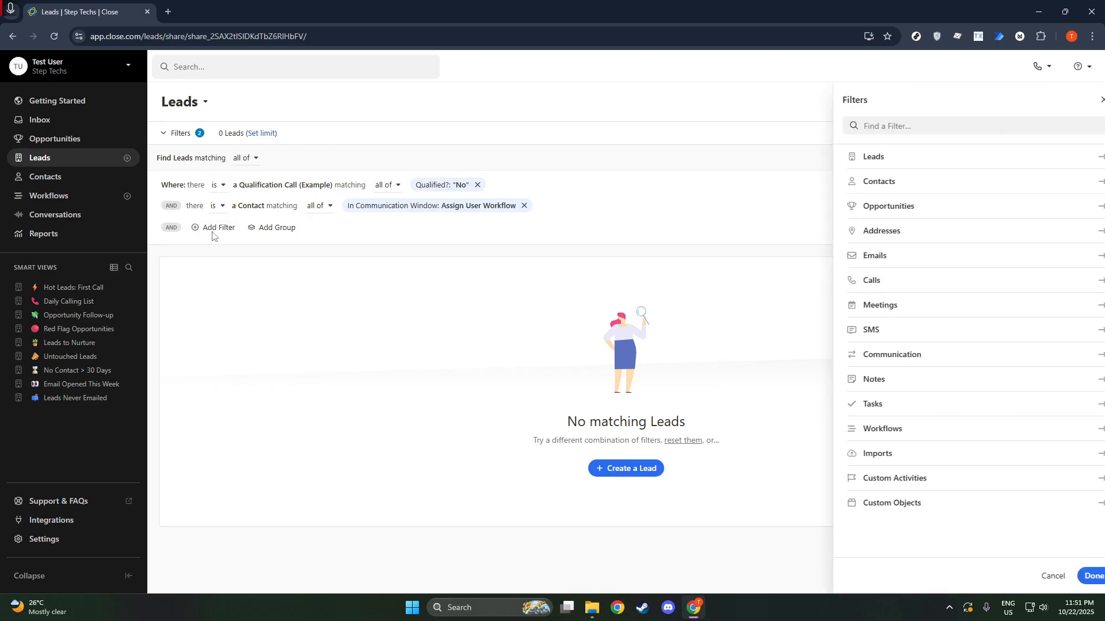
click(883, 353)
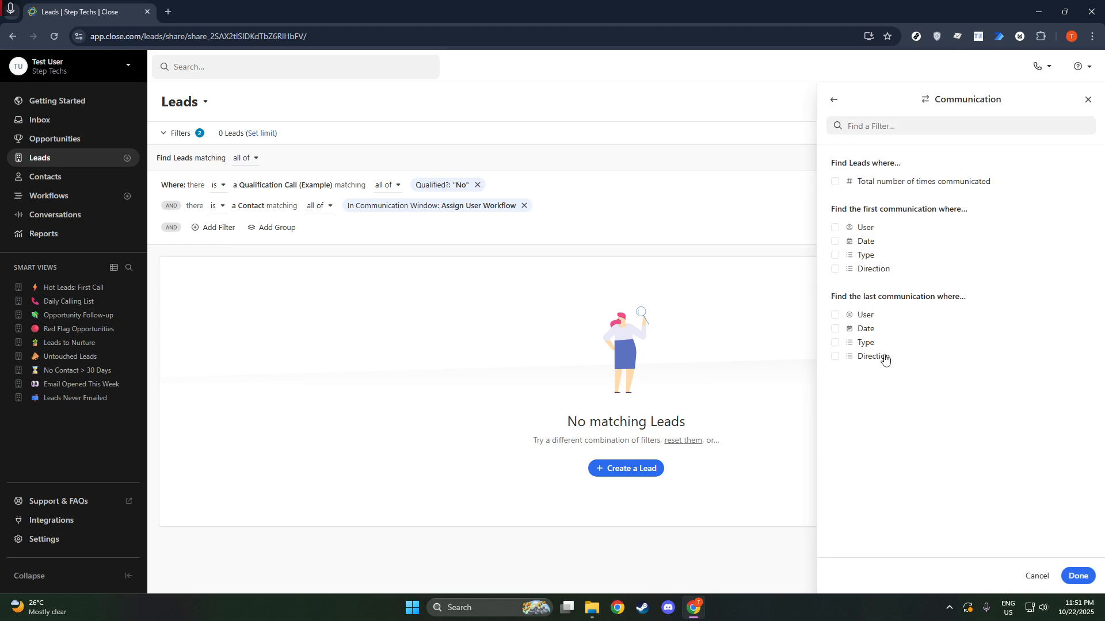
click(900, 187)
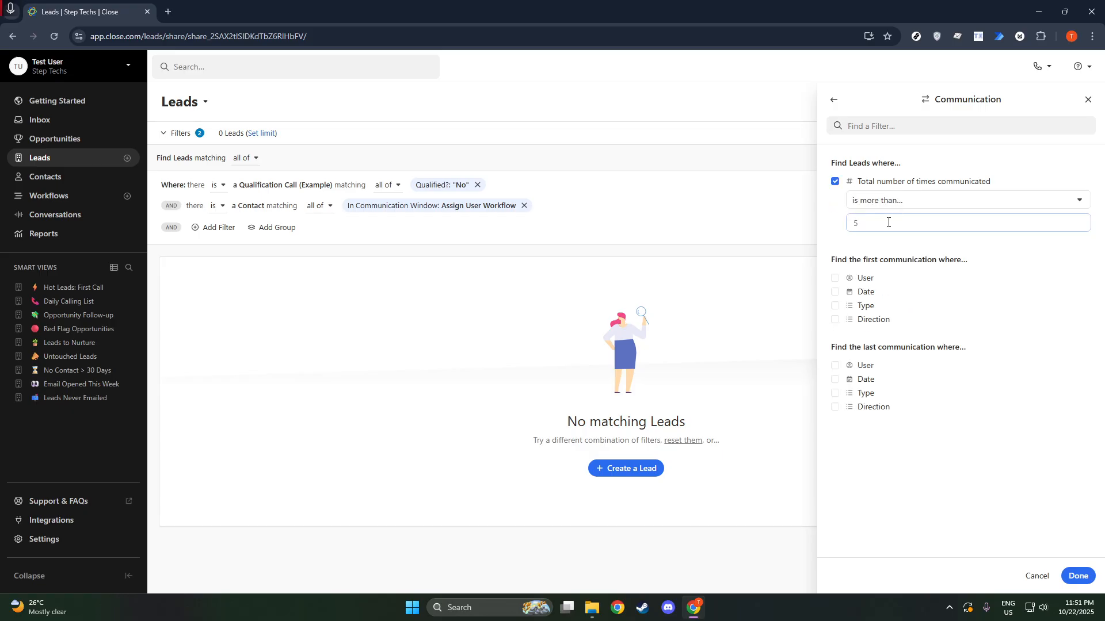
text(2)
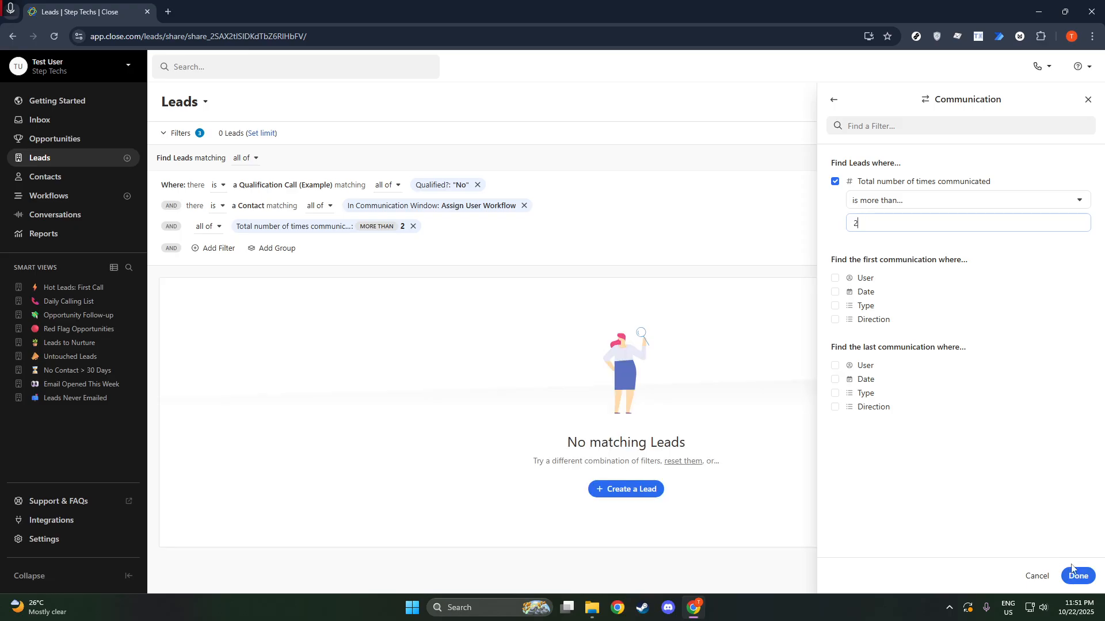
- Restrict the first communication's user to the test user and apply the communication filters
click(867, 280)
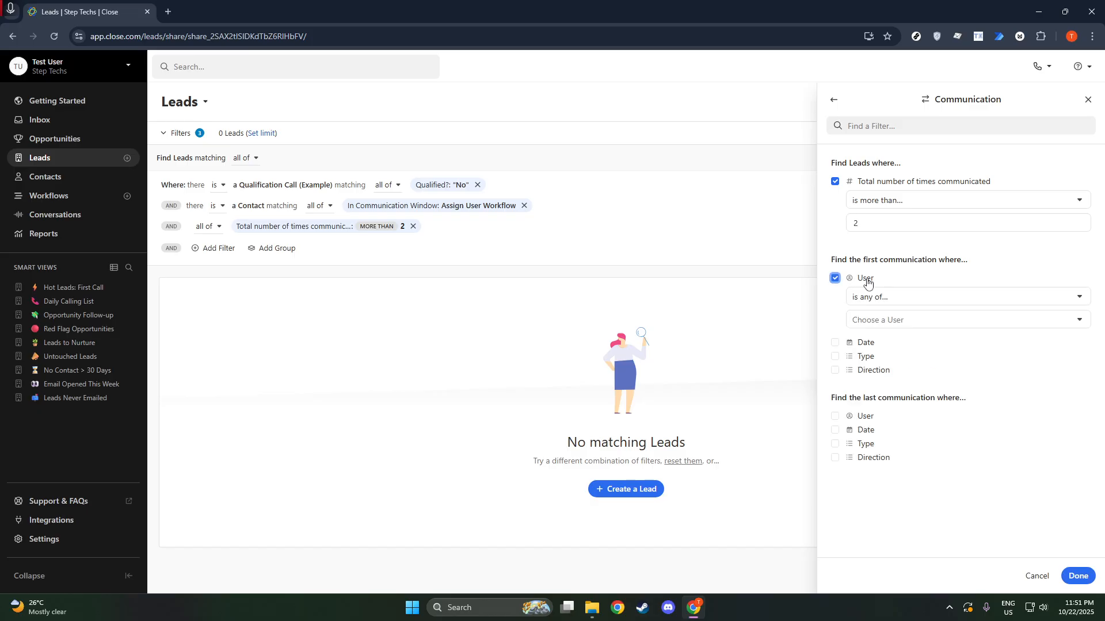
click(887, 320)
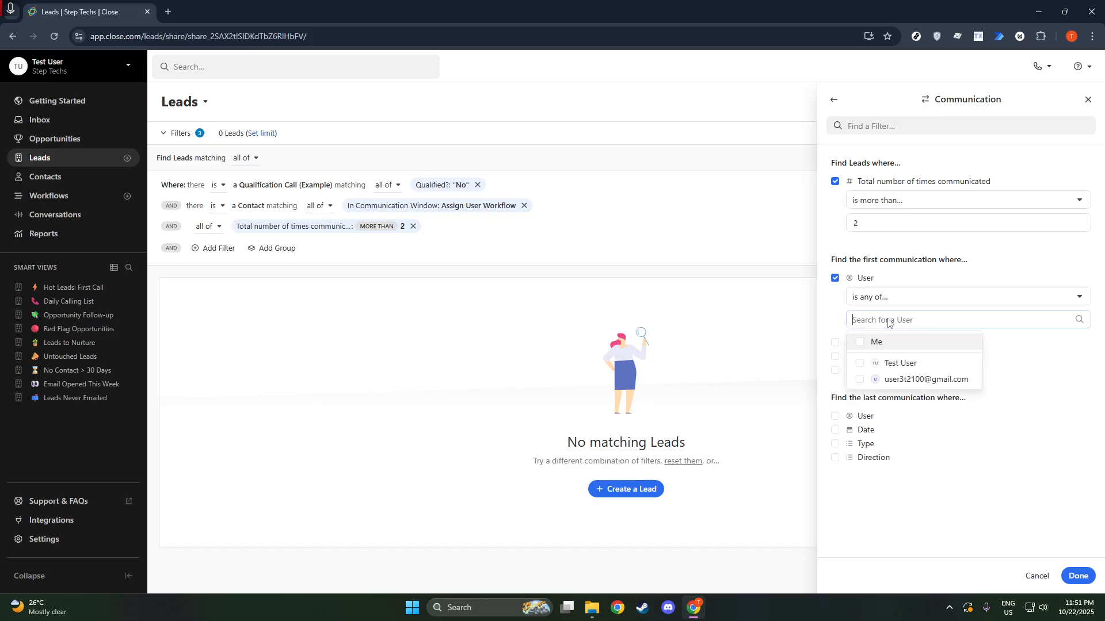
click(892, 365)
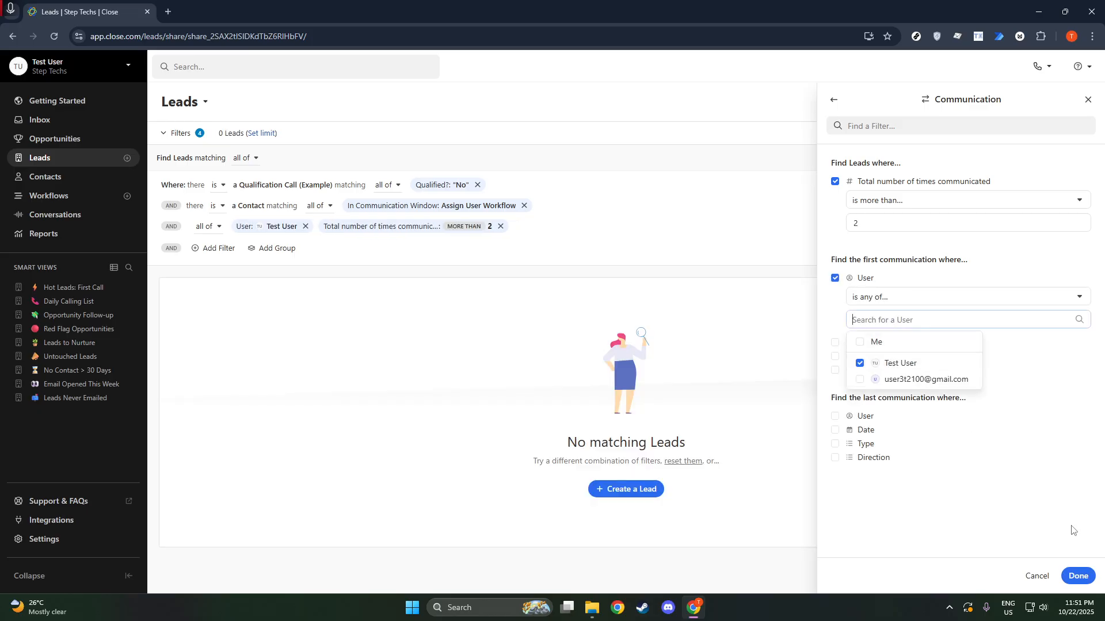
click(1078, 577)
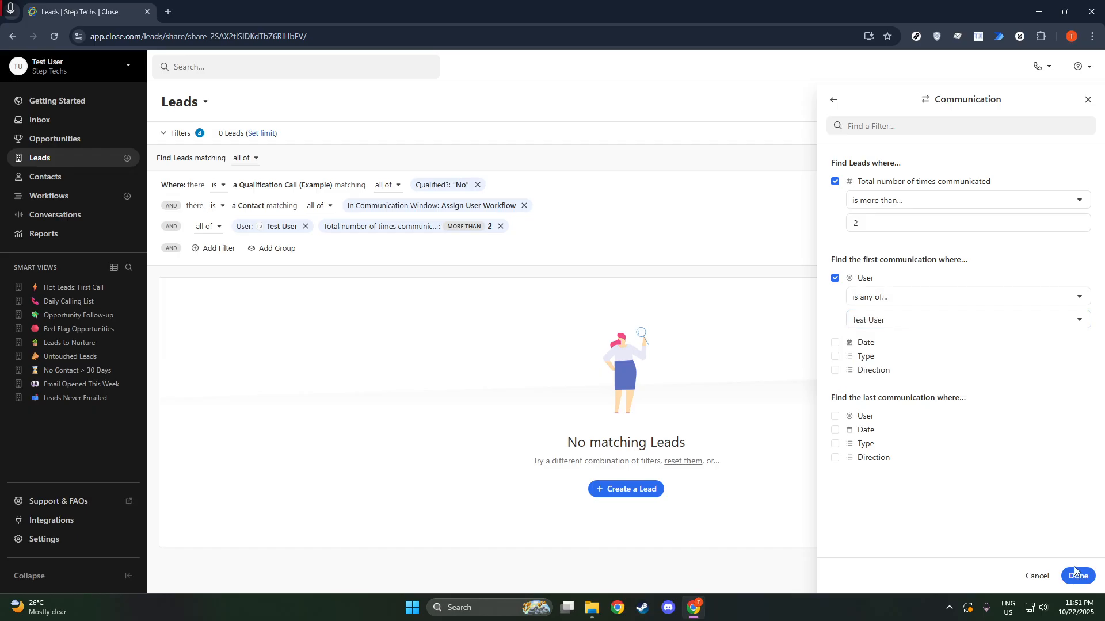
click(1078, 577)
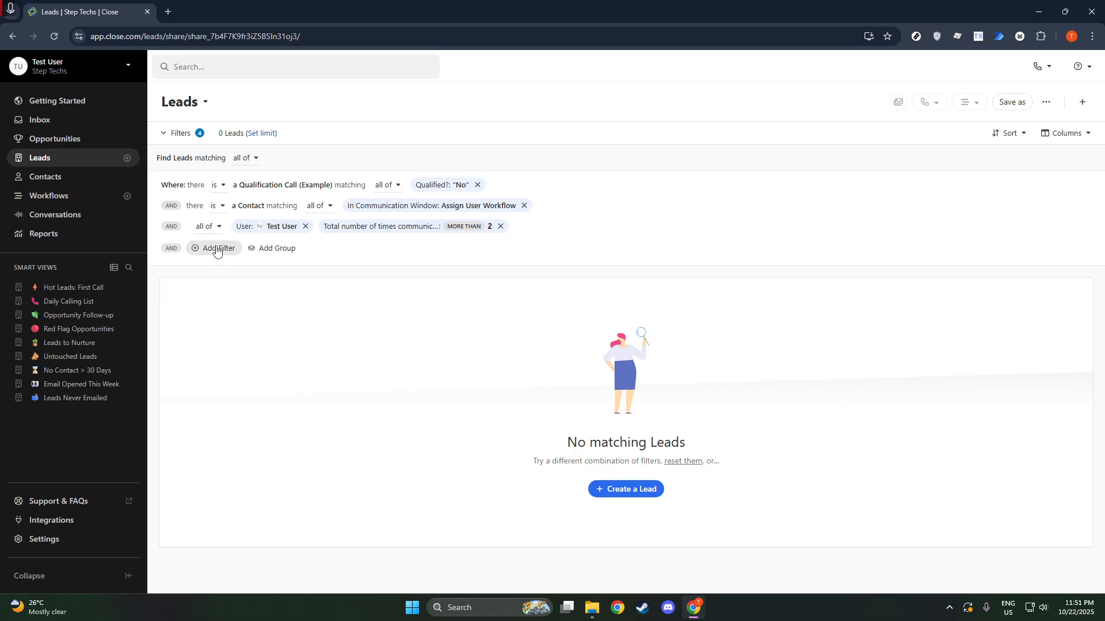
- Start saving the filtered leads as a new Smart View named "High Priority Leads View"
click(1007, 106)
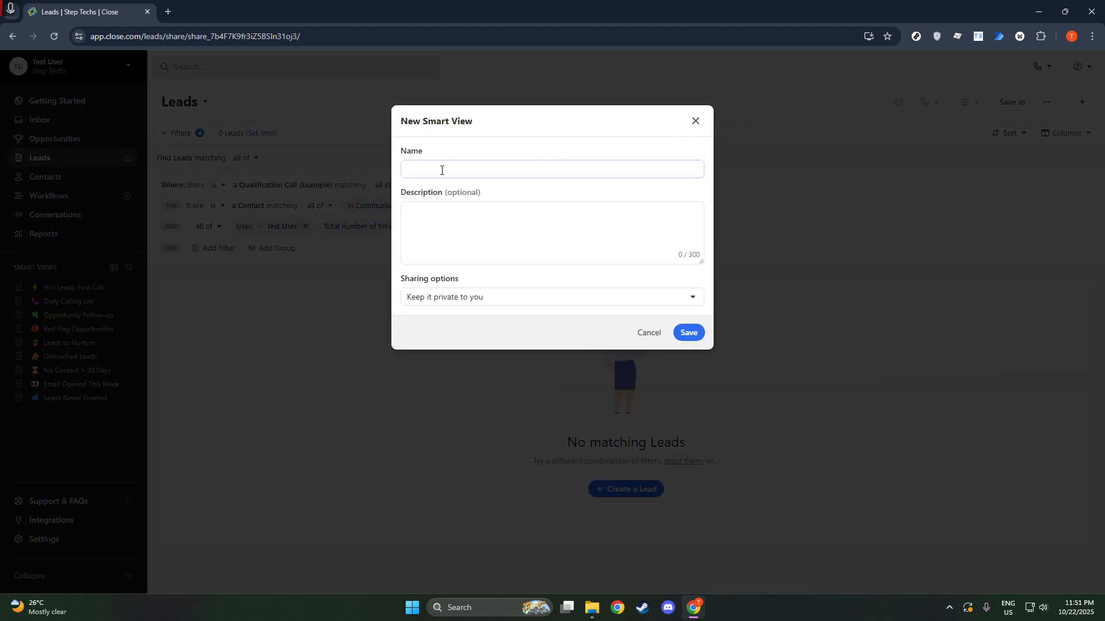
click(695, 121)
click(1003, 102)
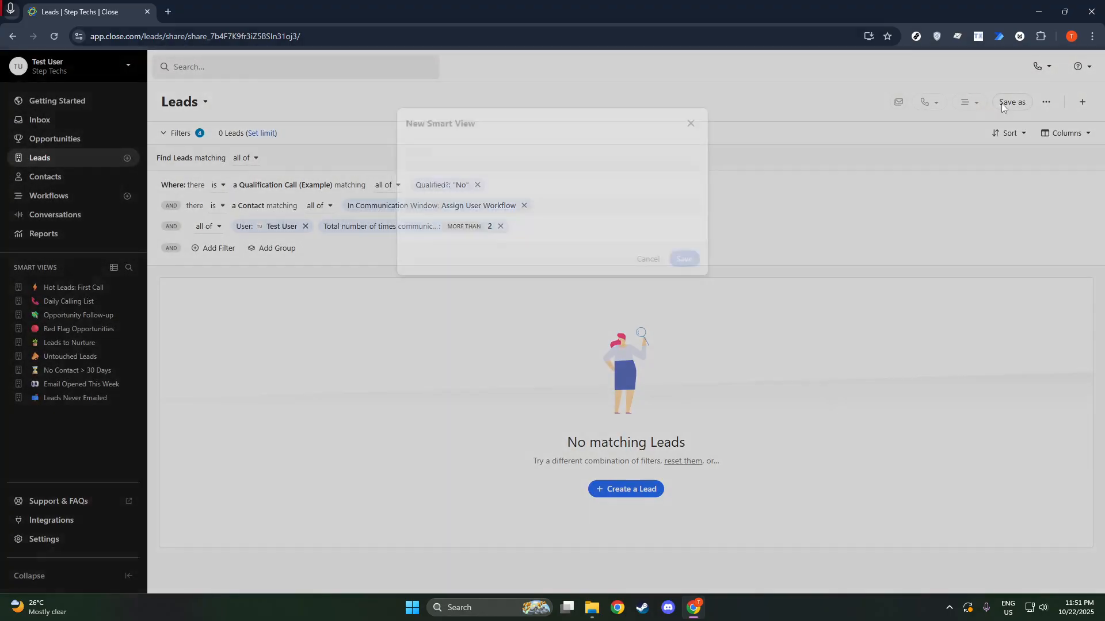
click(438, 168)
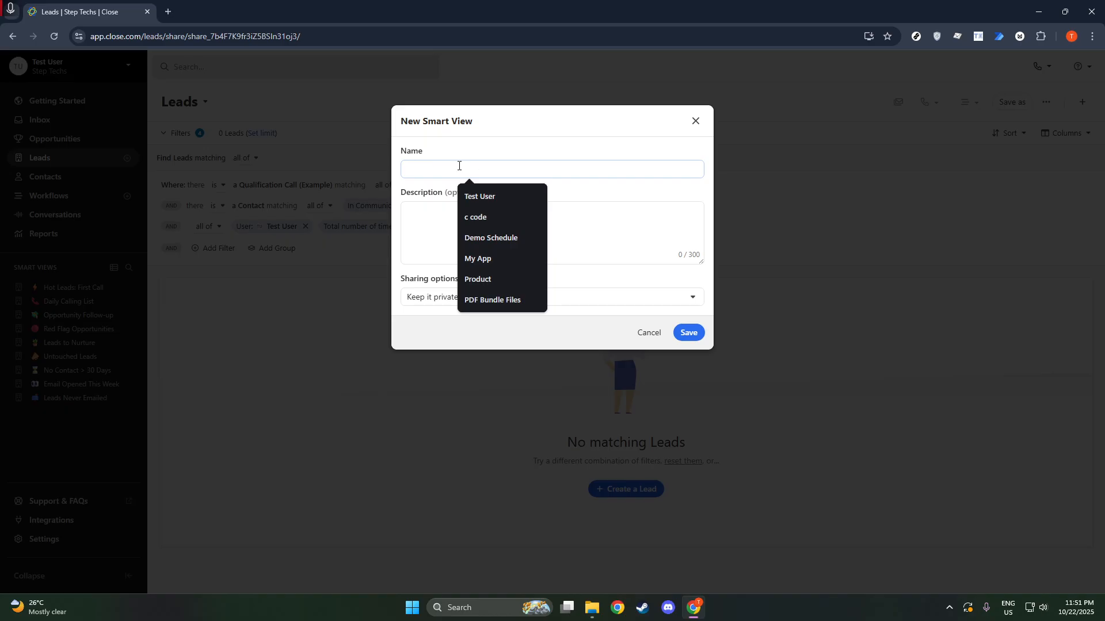
text(H)
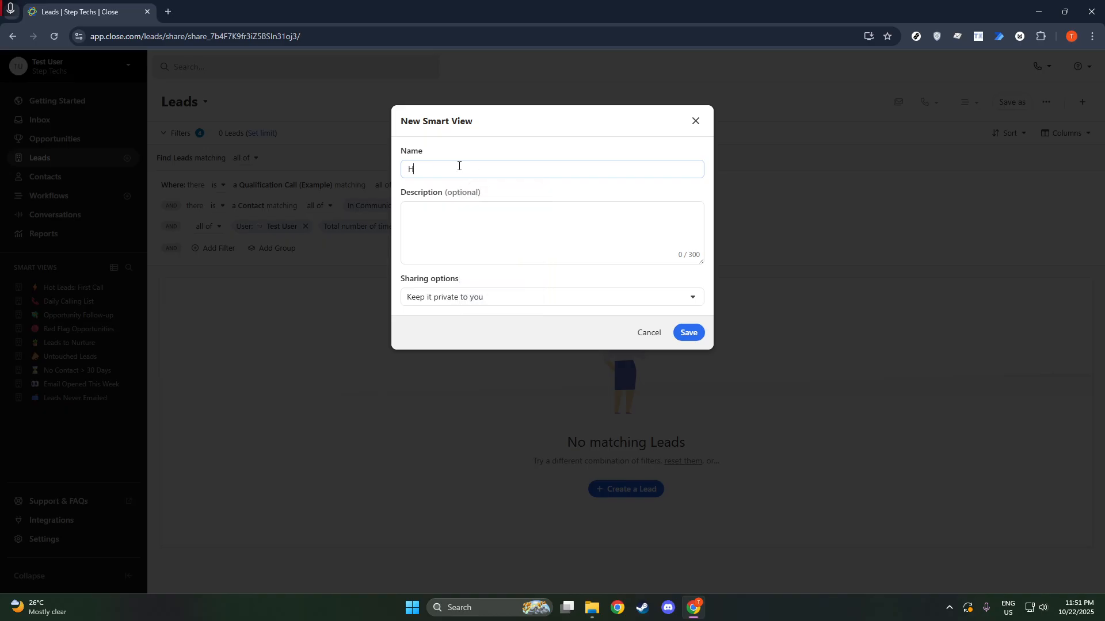
text(igh Priority Lowa)
text(ew)
- Share the new Smart View with everyone in Step Techs, save it and dismiss the product tour offer
click(449, 299)
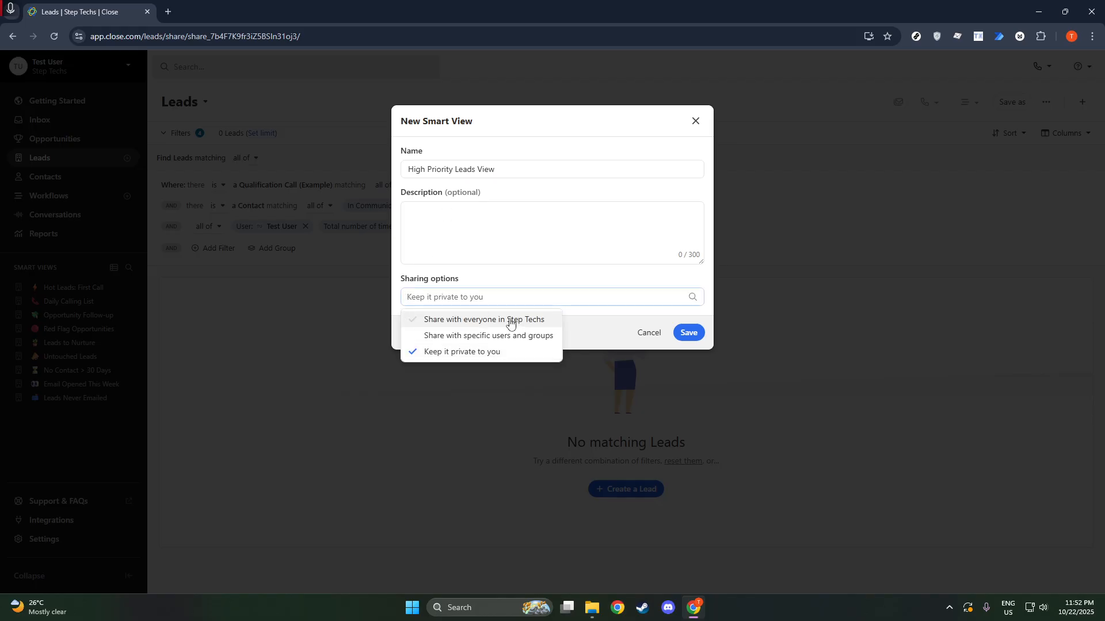
click(510, 320)
click(514, 309)
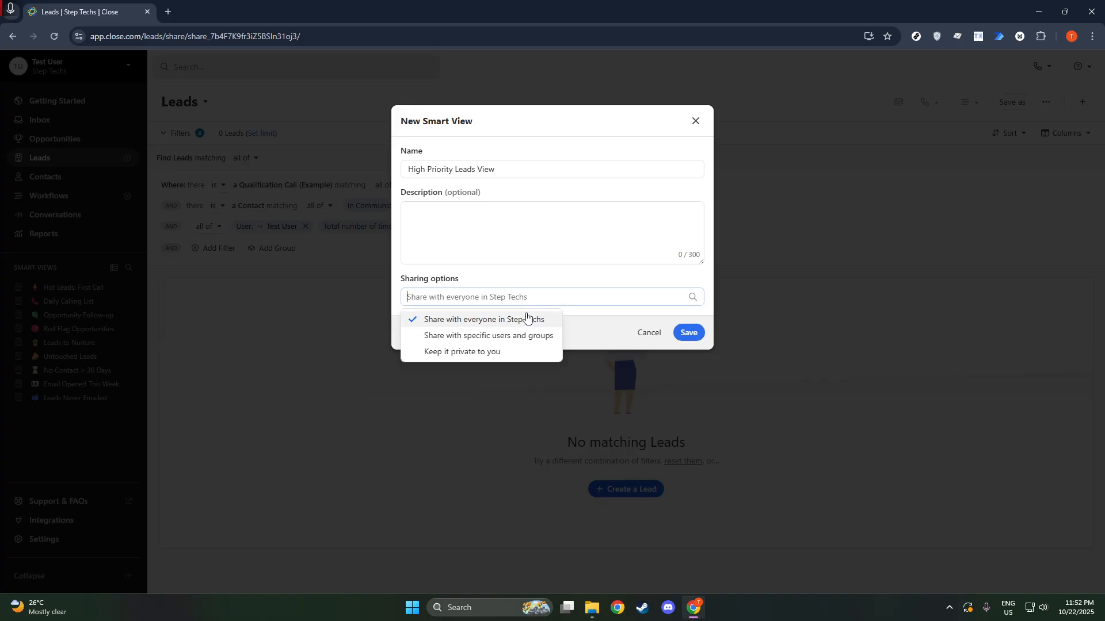
click(527, 318)
click(690, 335)
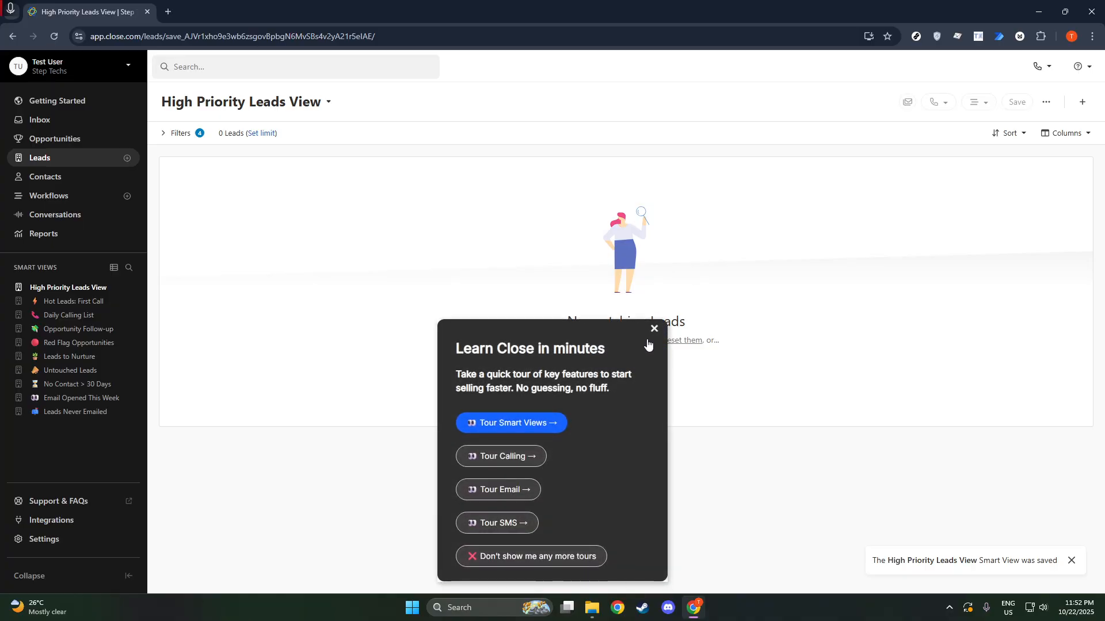
click(654, 331)
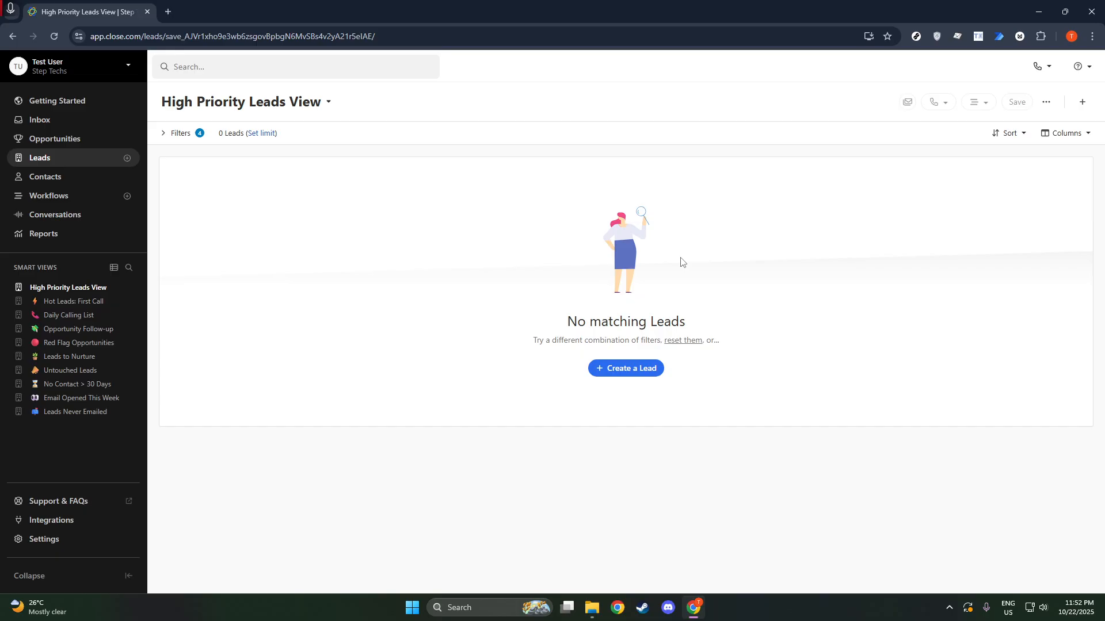